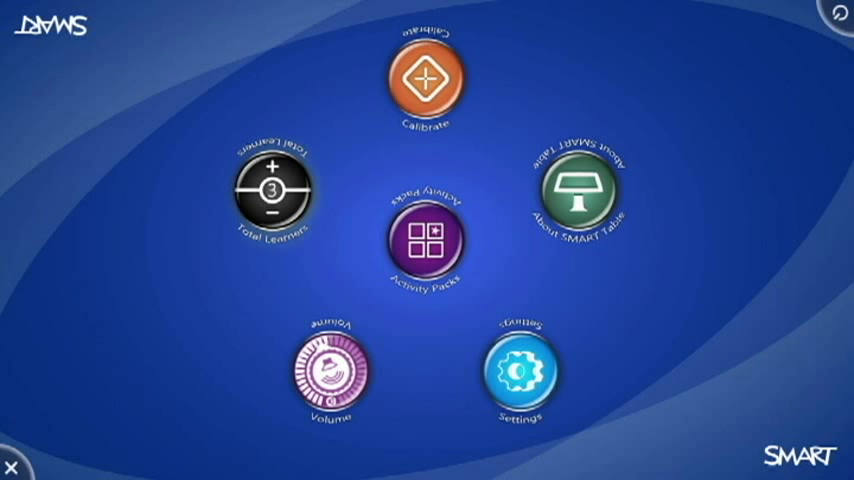
Raise Total Learners from 2 to 4 and bring up the Activity Packs content library.
left_click(272, 166)
left_click(272, 166)
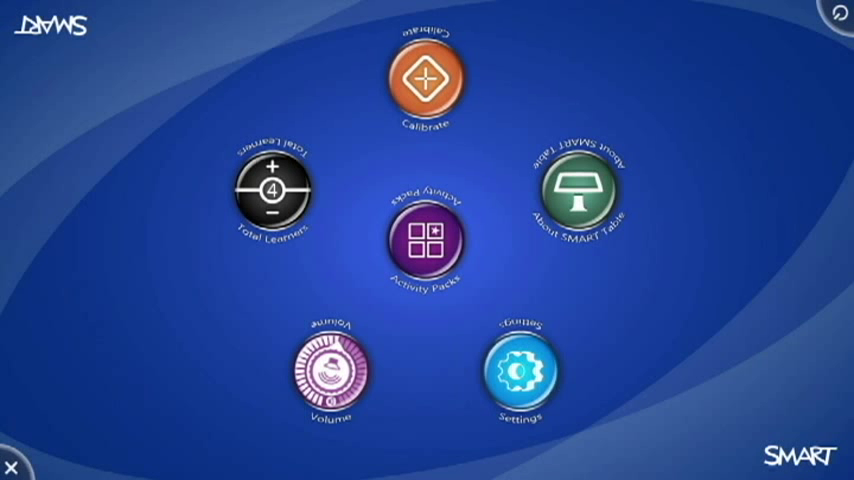
left_click(426, 240)
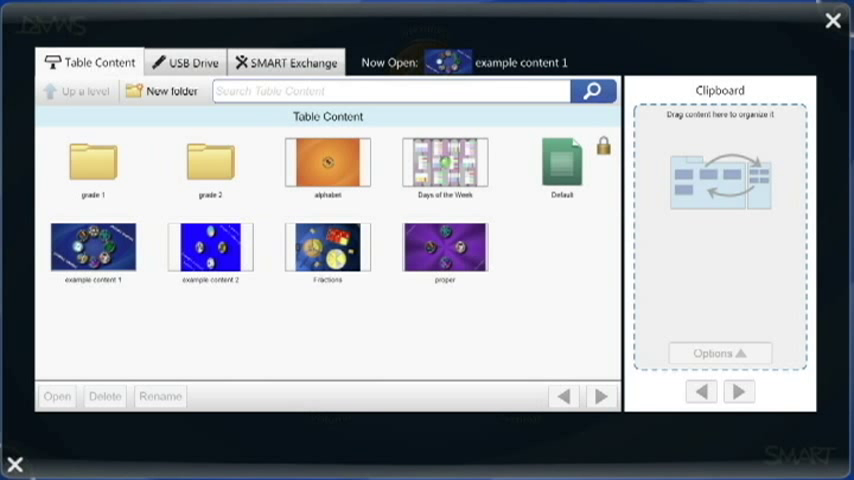
Open the 'alphabet' pack from Table Content in place of example content 1.
left_click(327, 168)
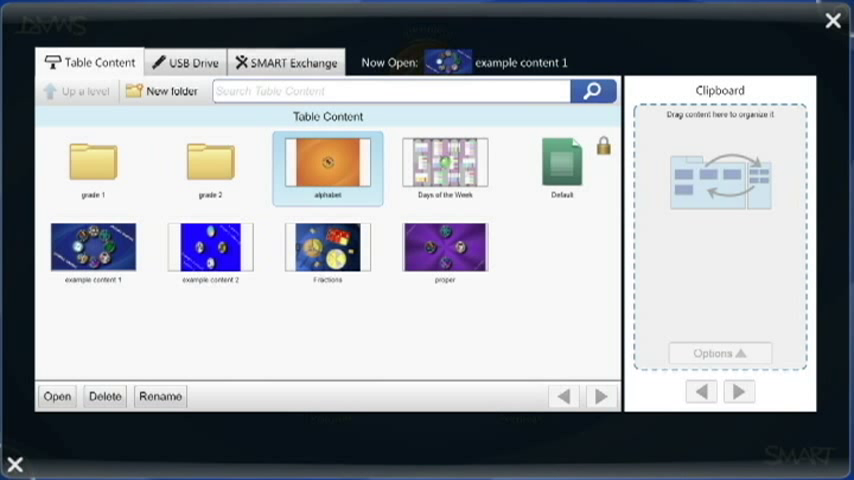
left_click(57, 396)
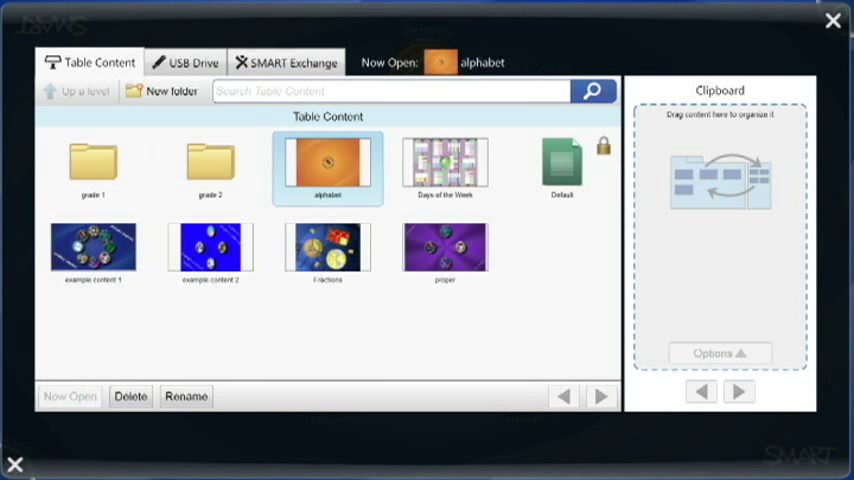